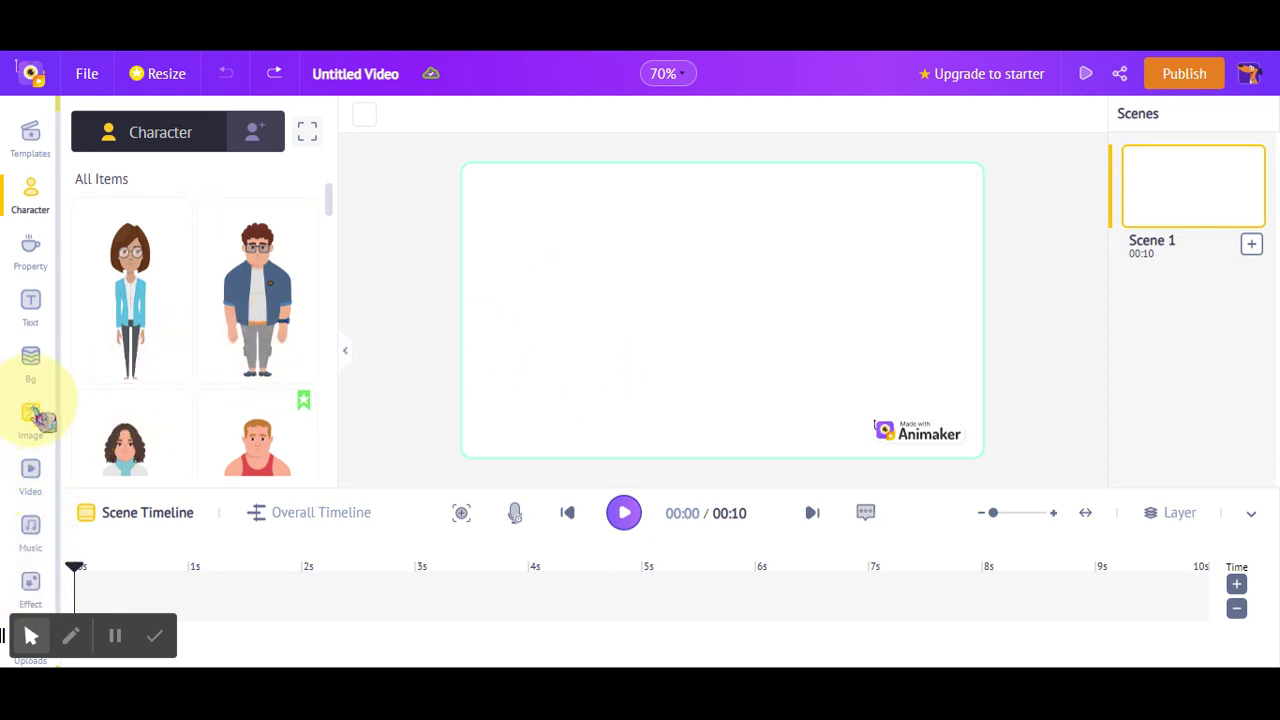
Go to the image library's Uploads and upload the office interior picture.
click(33, 420)
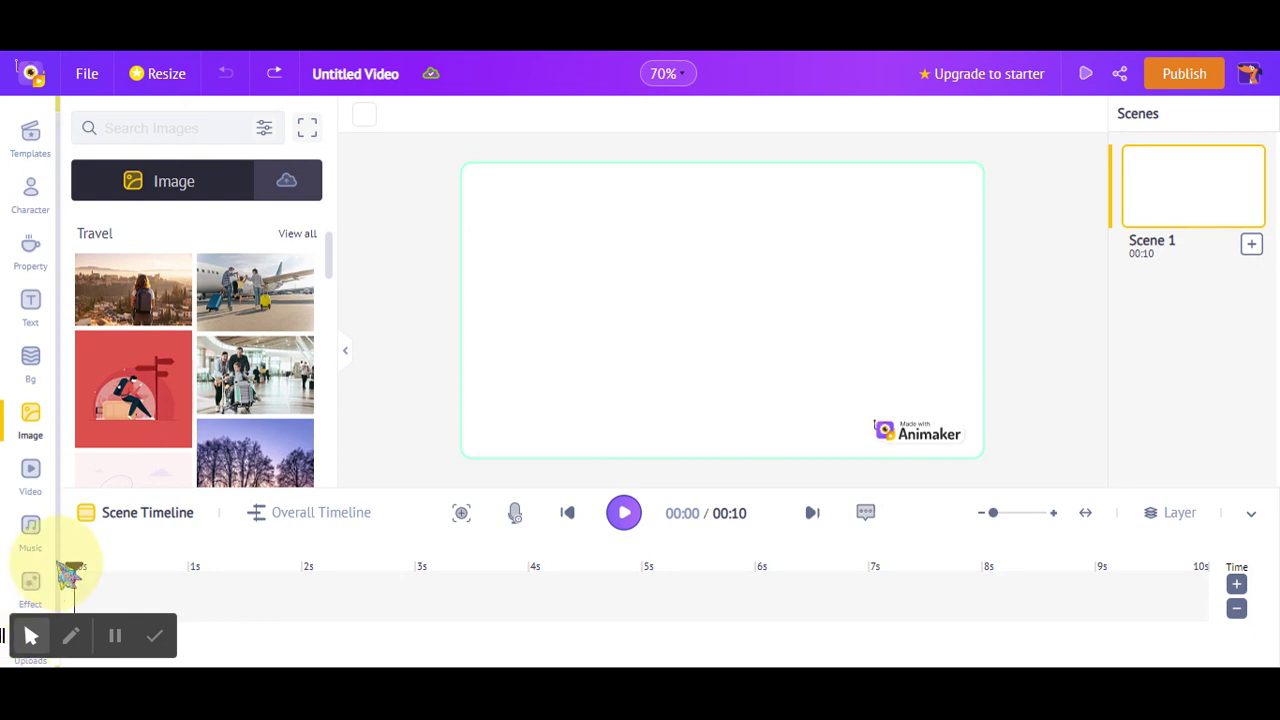
scroll(40, 590, down, 1)
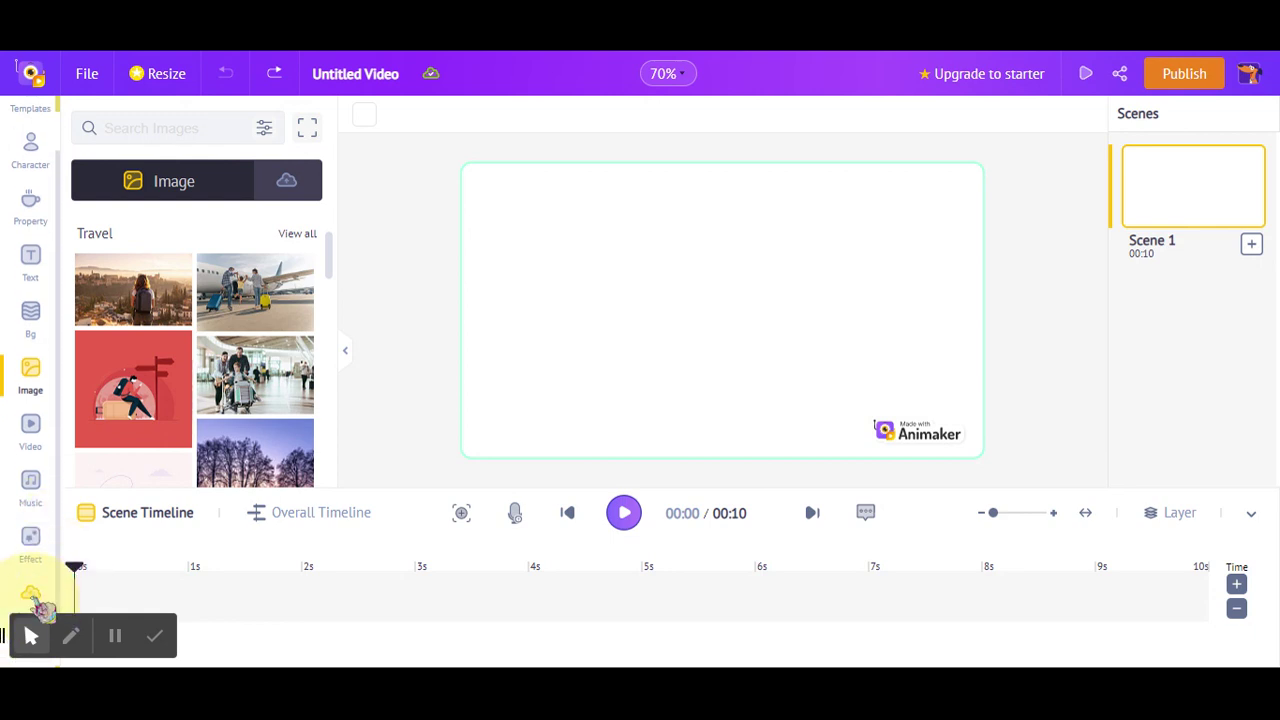
click(33, 600)
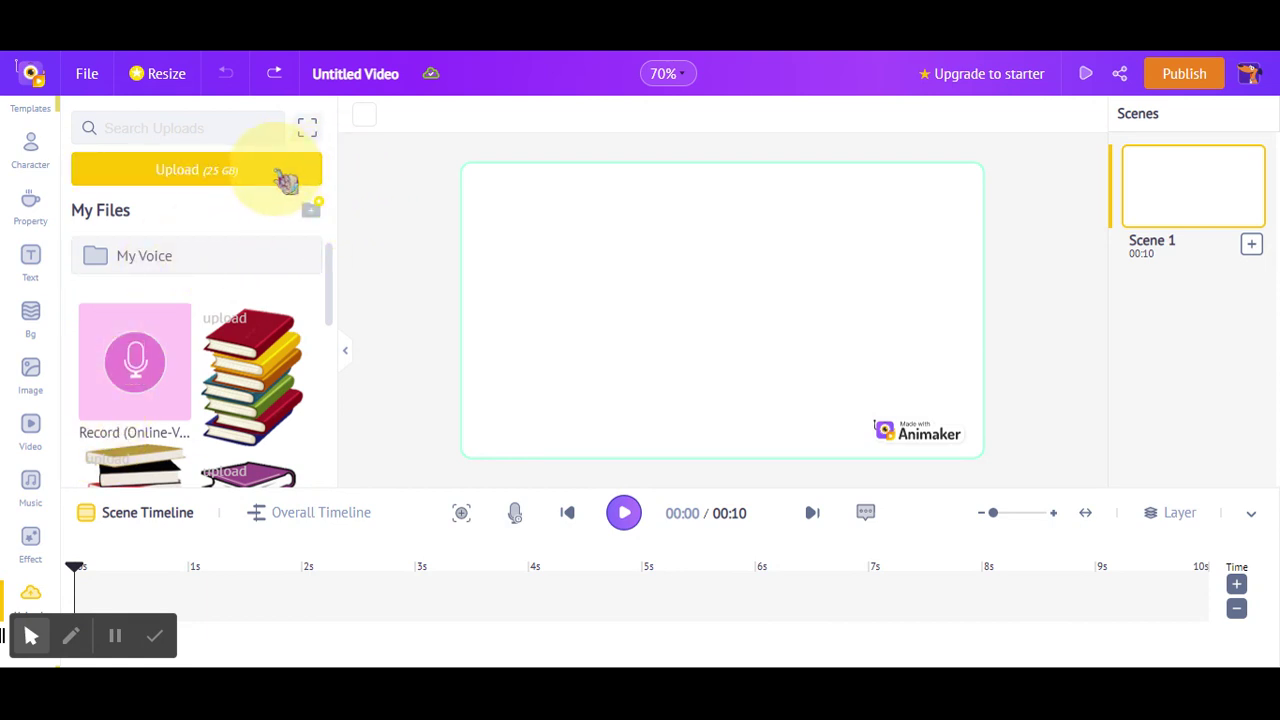
click(286, 180)
click(416, 402)
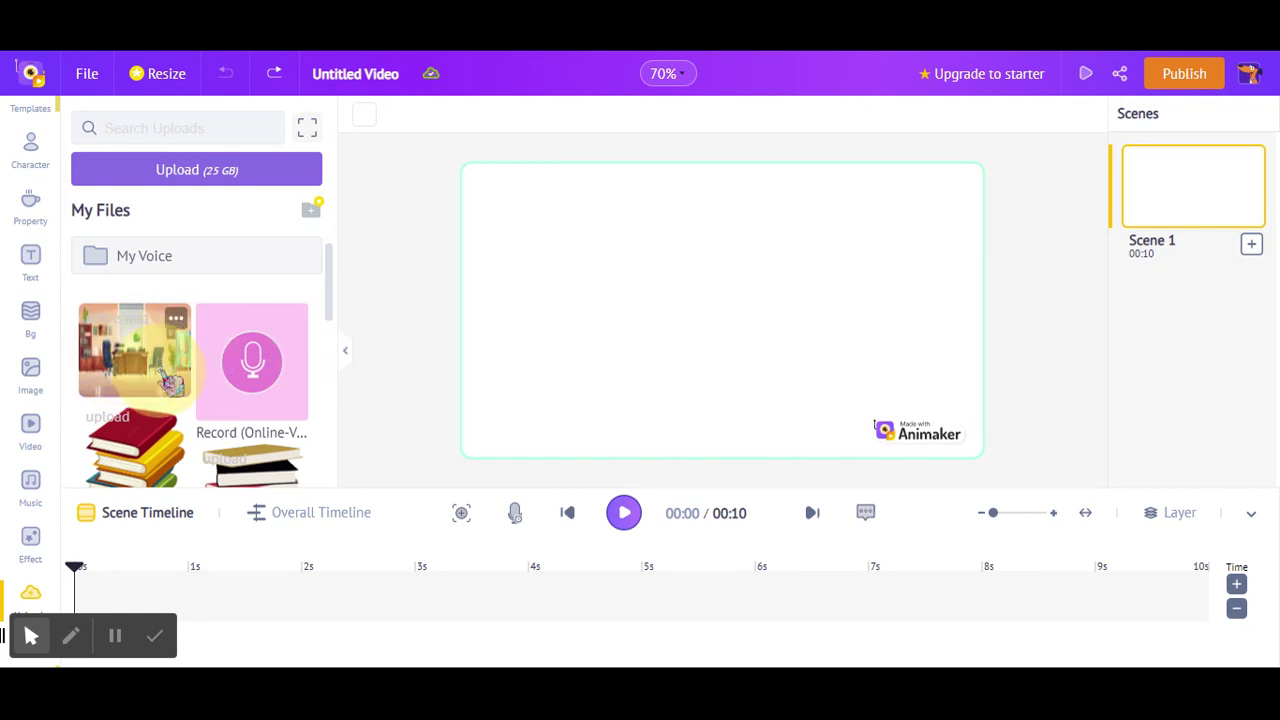
Add the uploaded office thumbnail to Scene 1 and set it as the background.
click(168, 382)
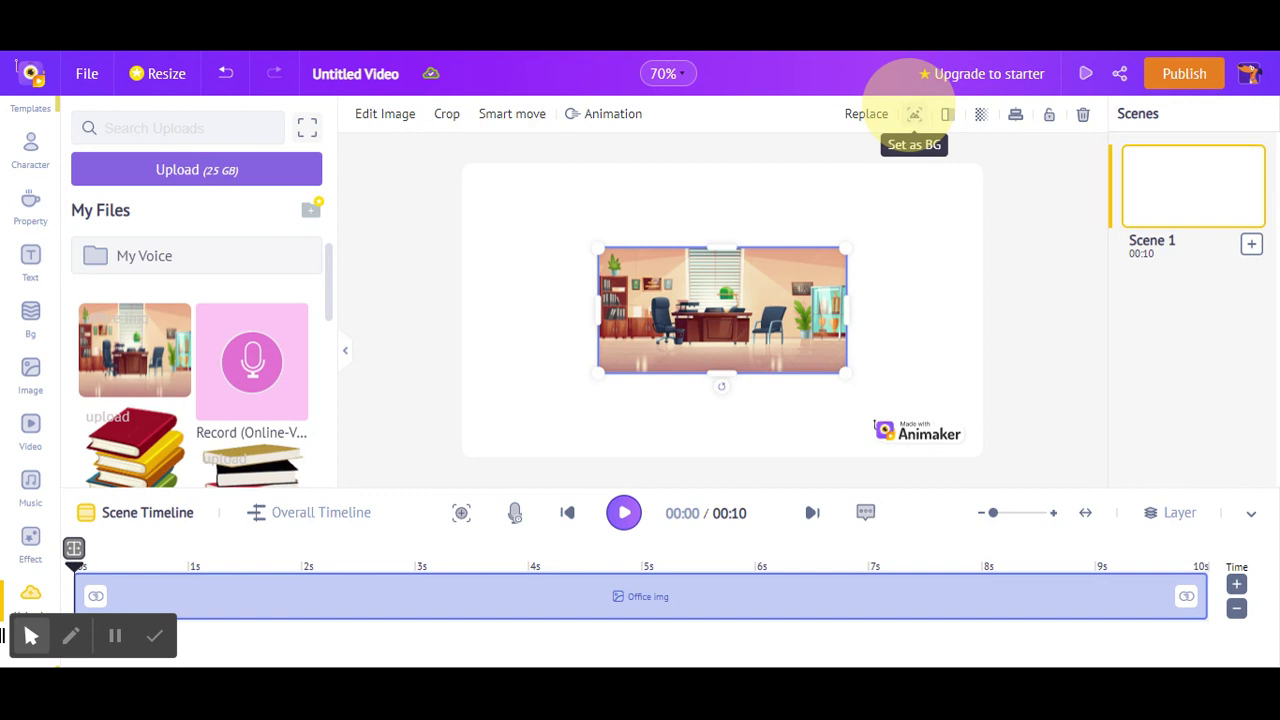
click(918, 116)
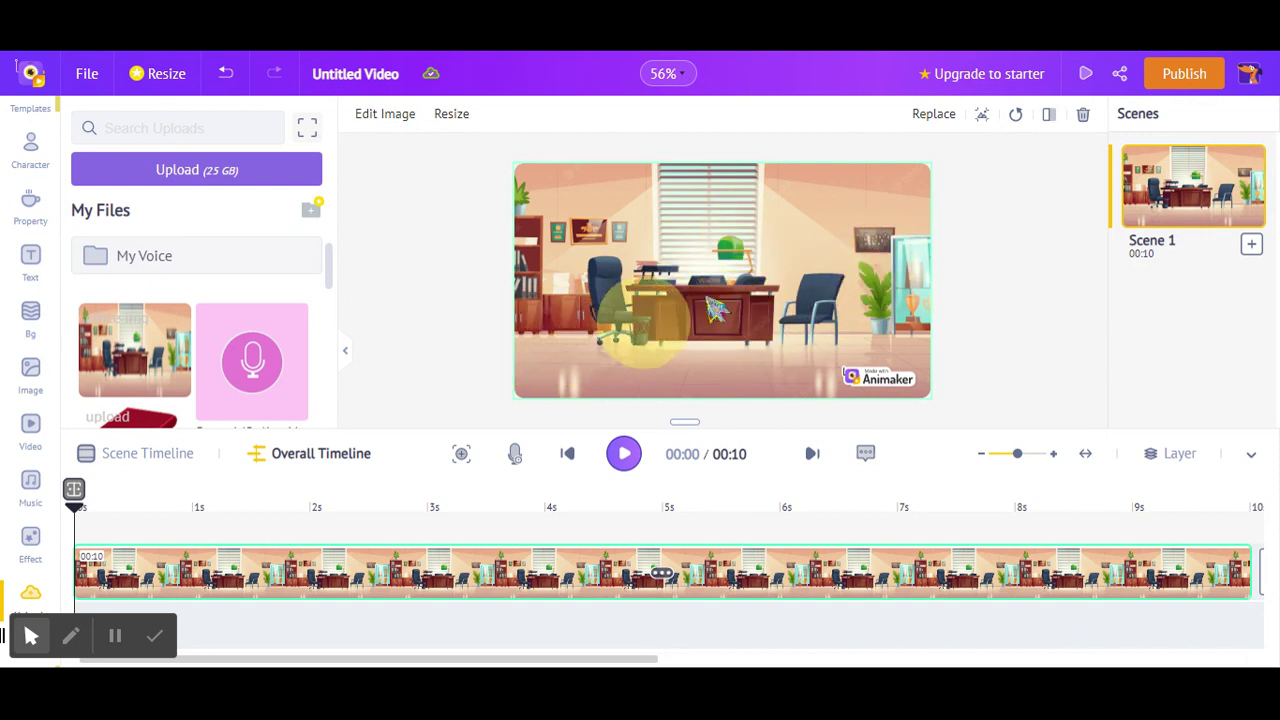
click(1018, 116)
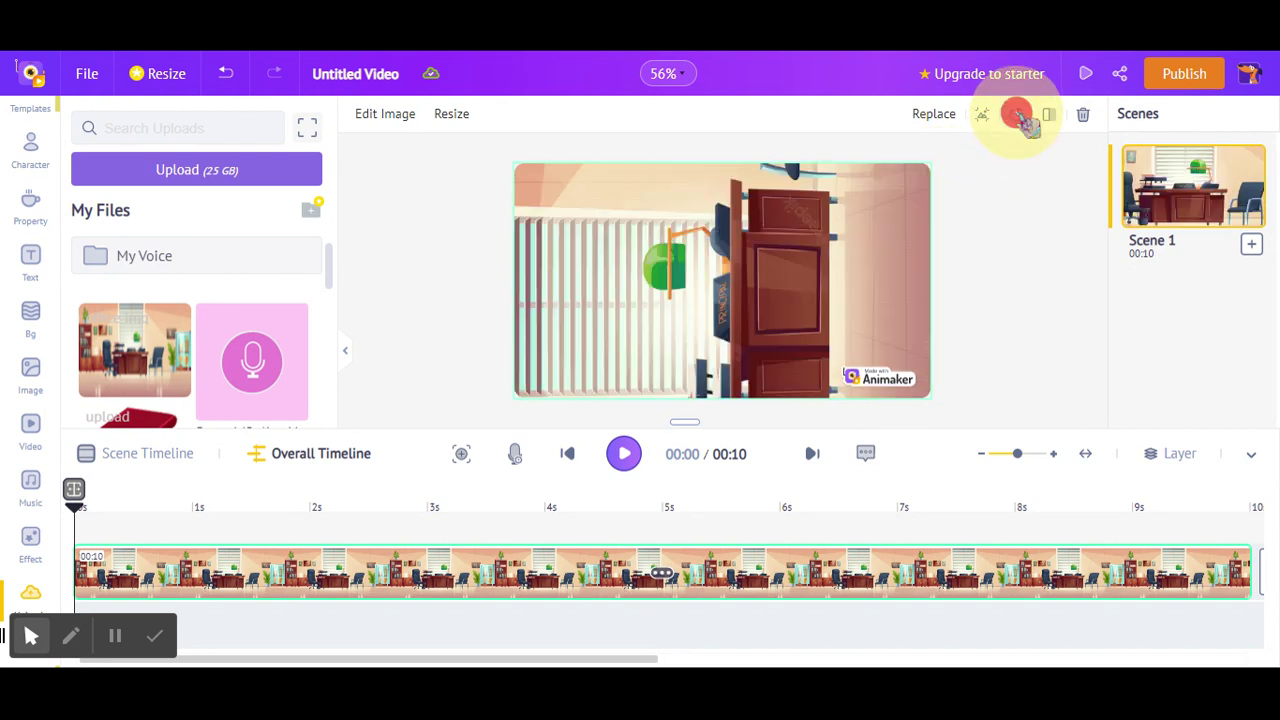
click(1018, 116)
click(1018, 116)
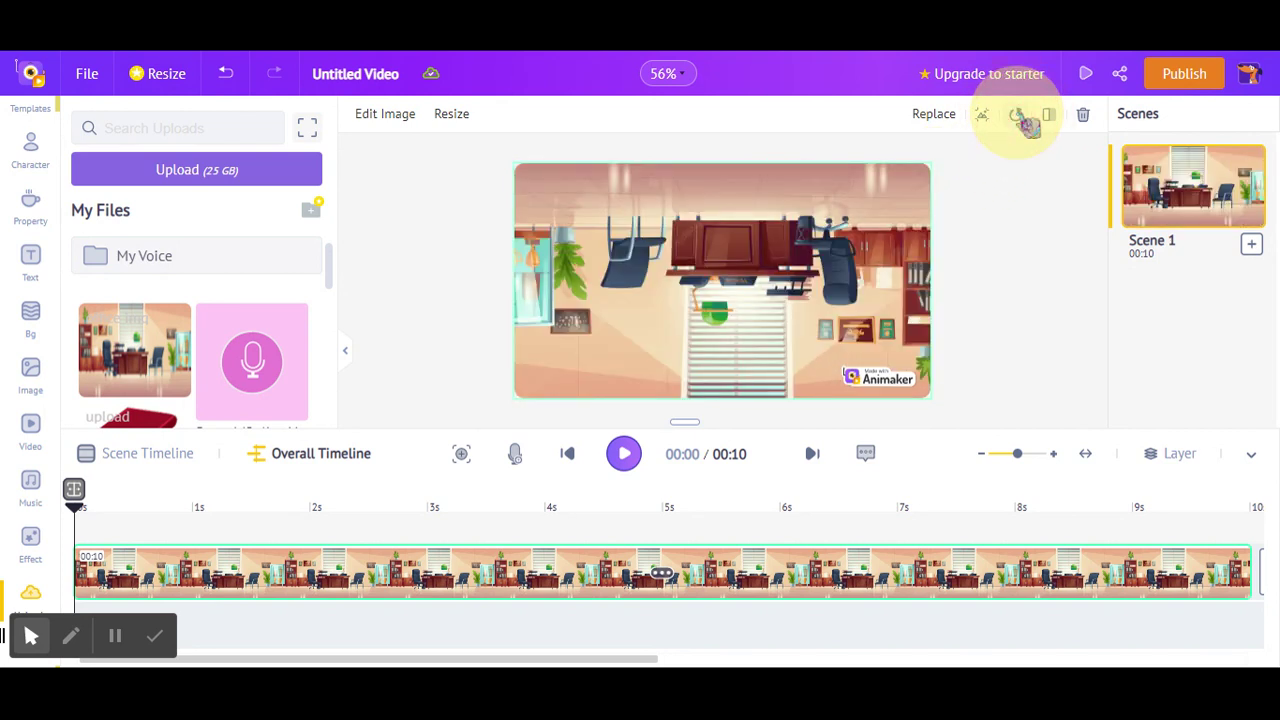
click(1018, 116)
click(1020, 117)
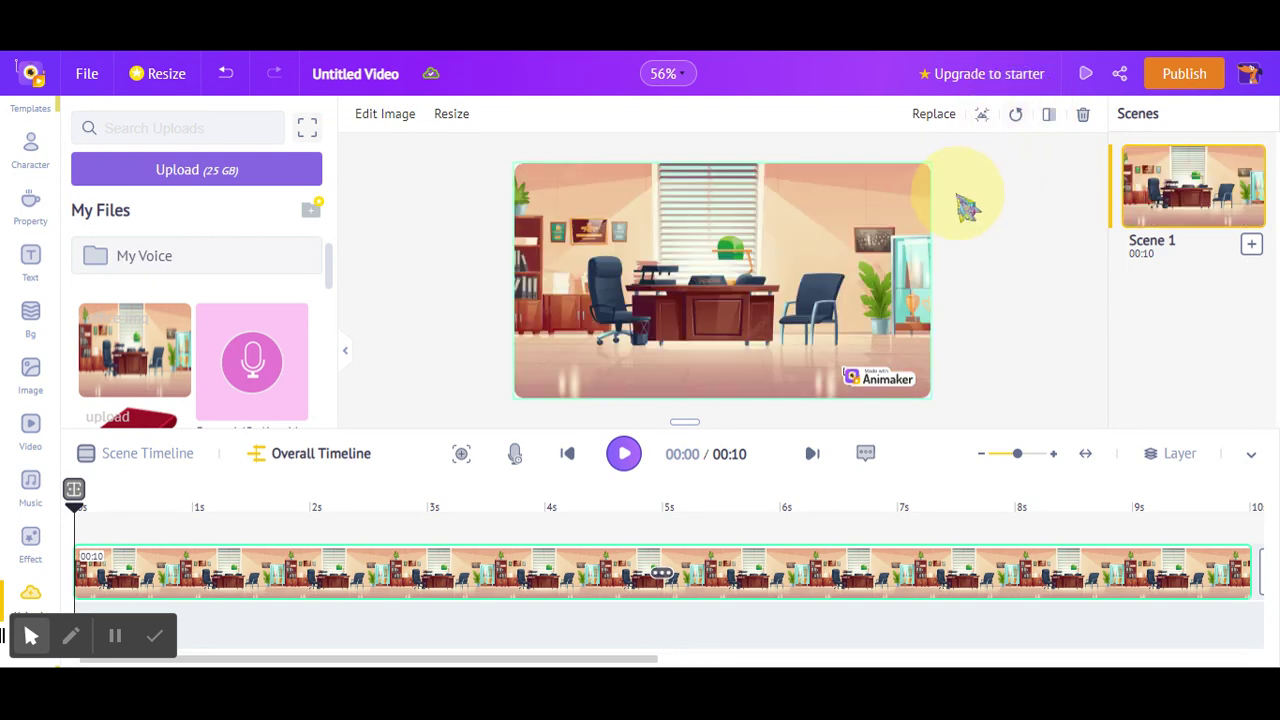
click(1050, 116)
click(1050, 116)
click(1050, 116)
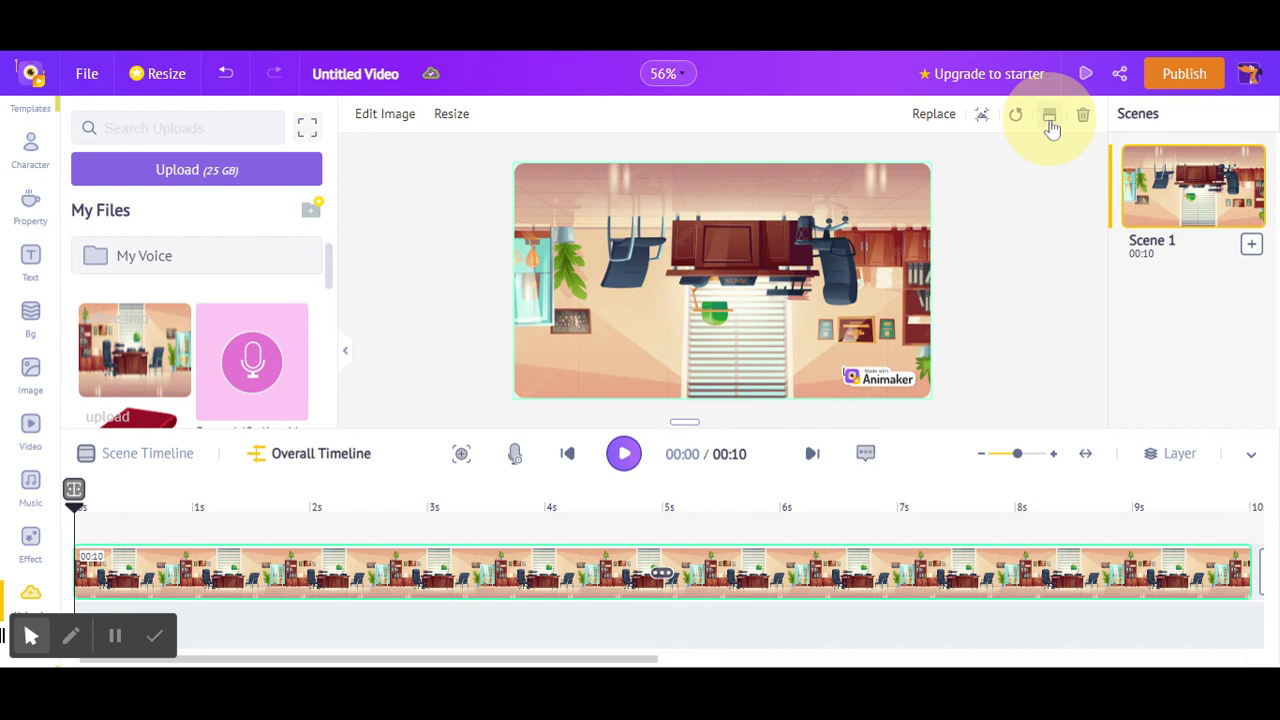
click(1050, 116)
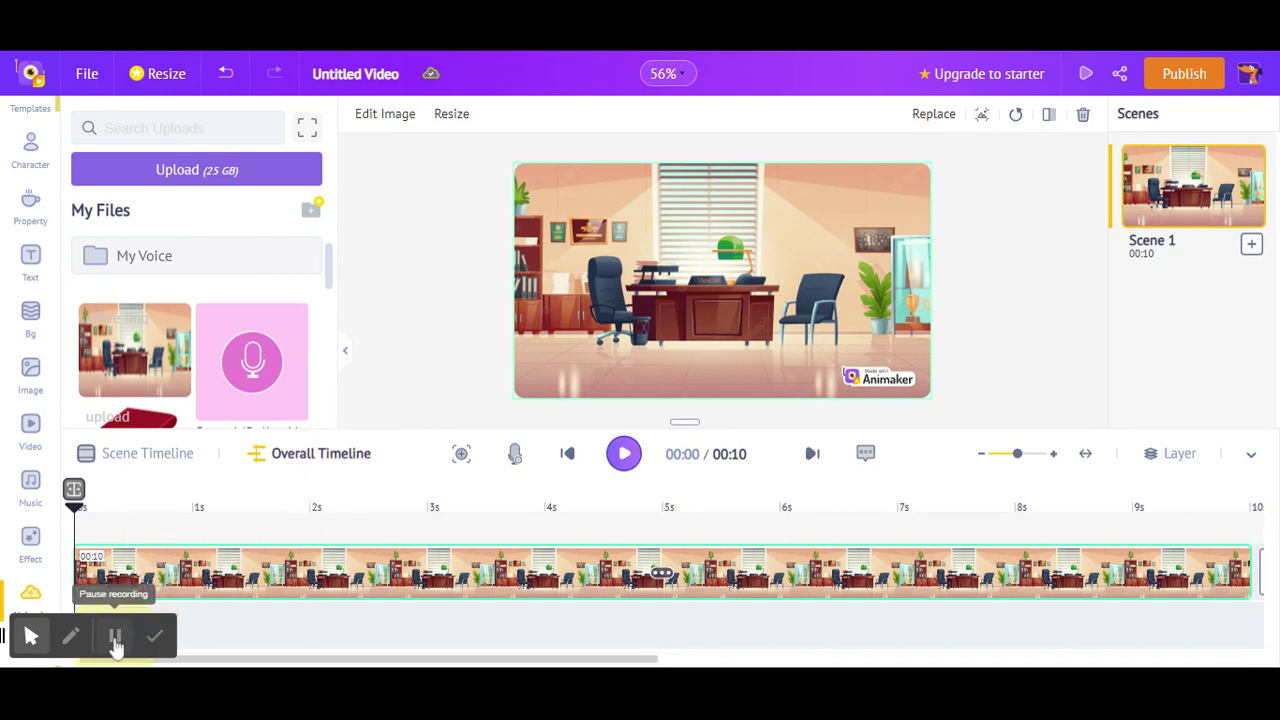
Undo the office background and browse down through the 'office' image search results.
key(ctrl+z)
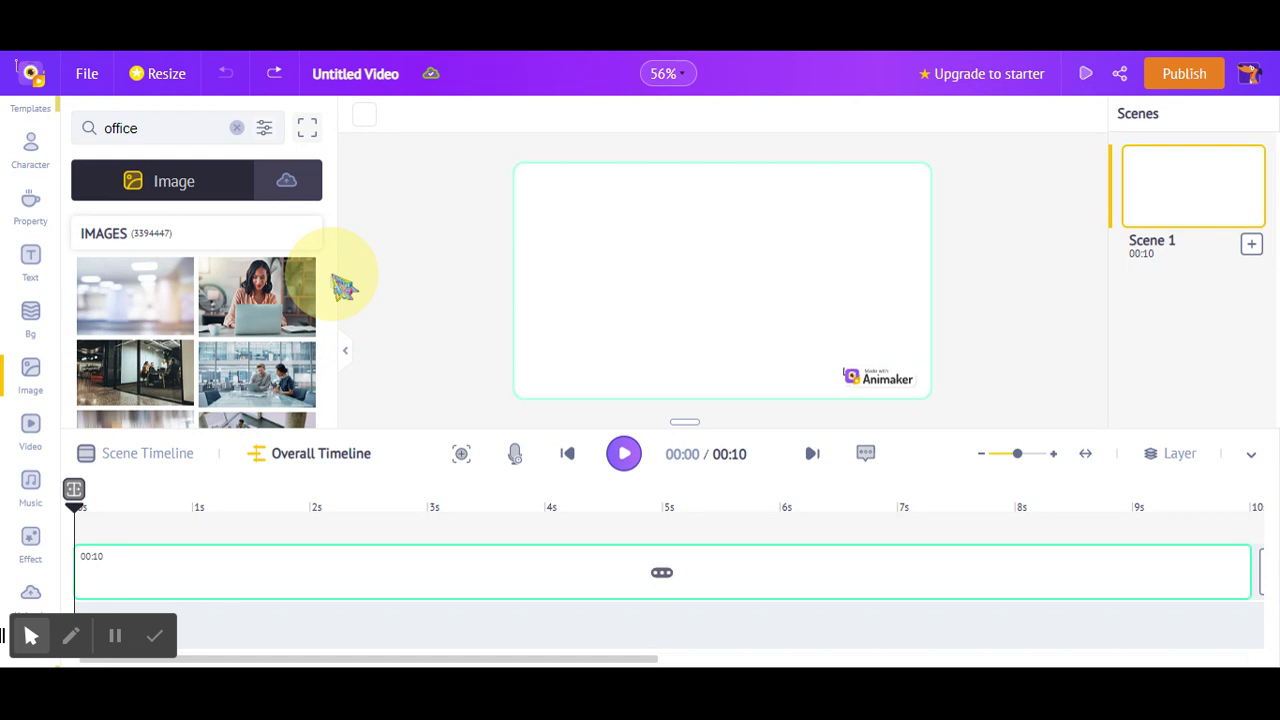
scroll(334, 280, down, 3)
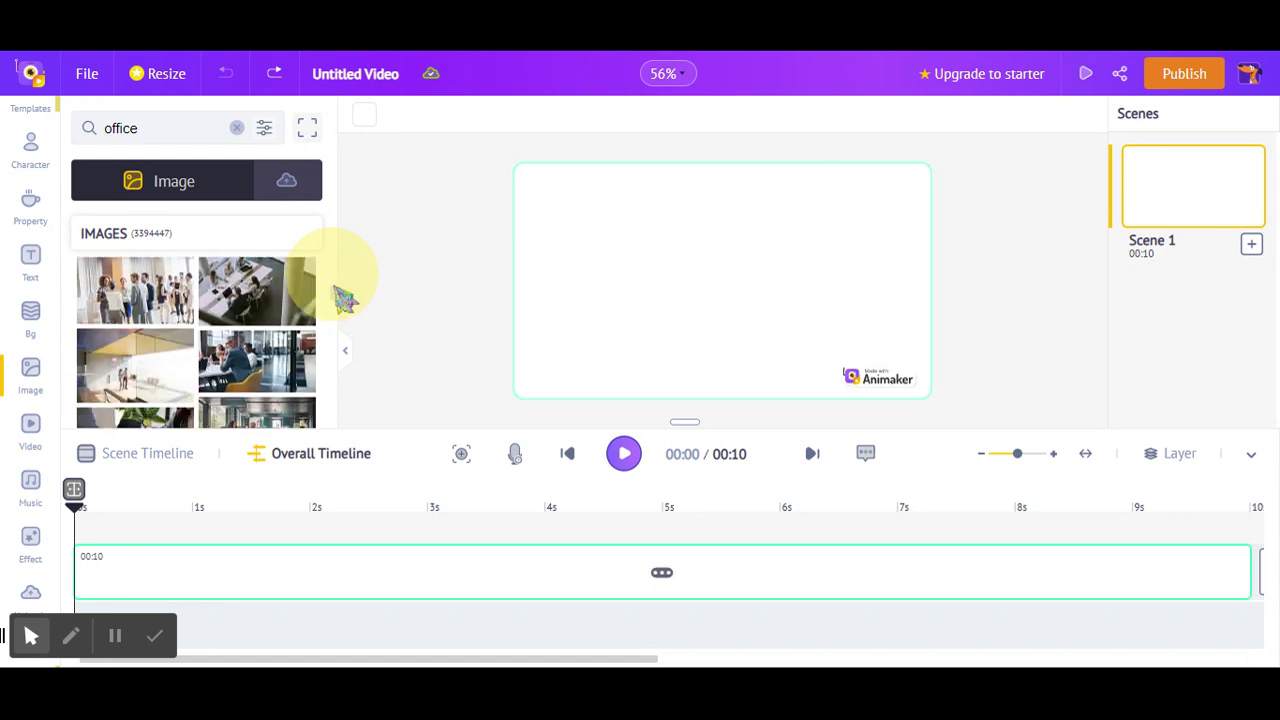
scroll(344, 298, down, 3)
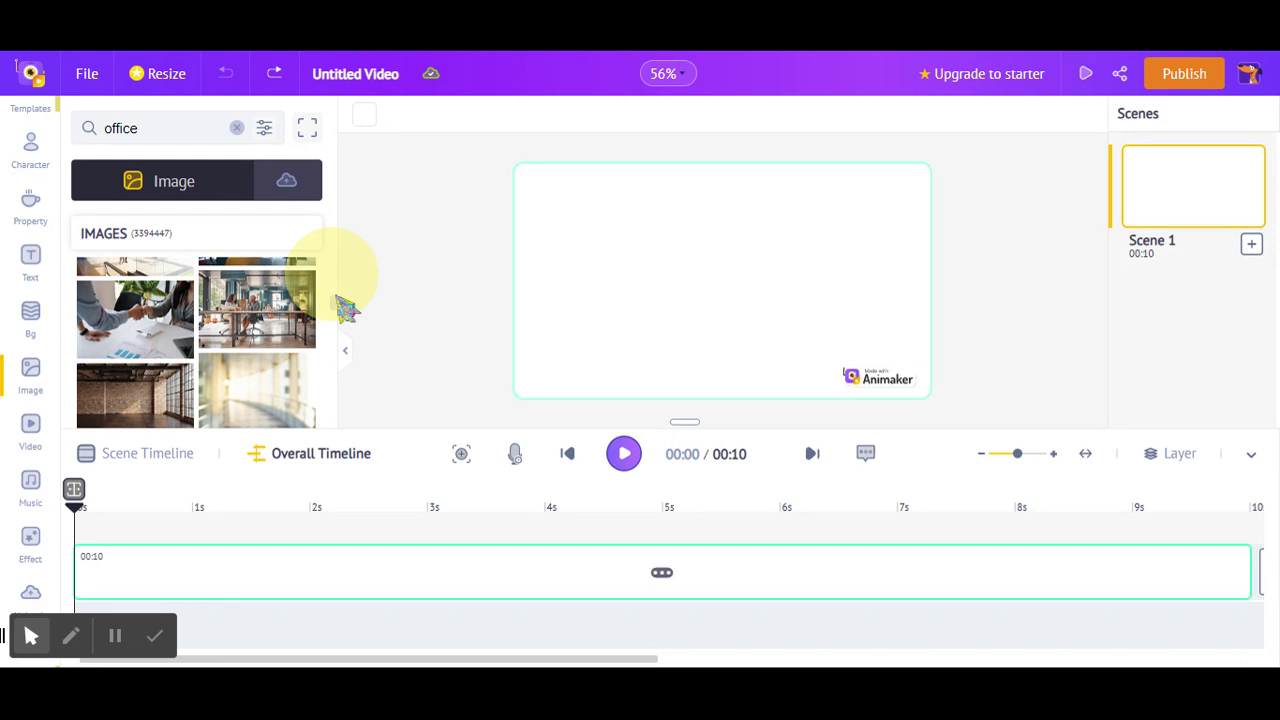
scroll(346, 309, down, 3)
scroll(346, 322, down, 5)
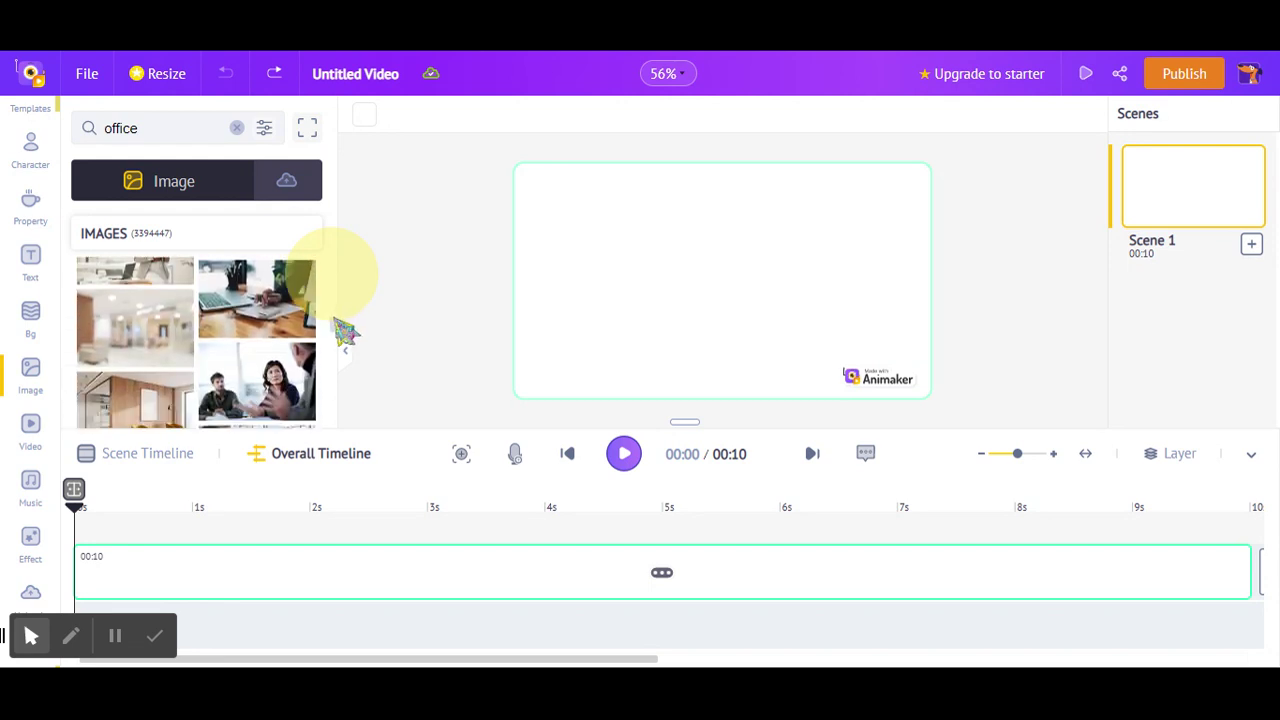
scroll(344, 338, down, 5)
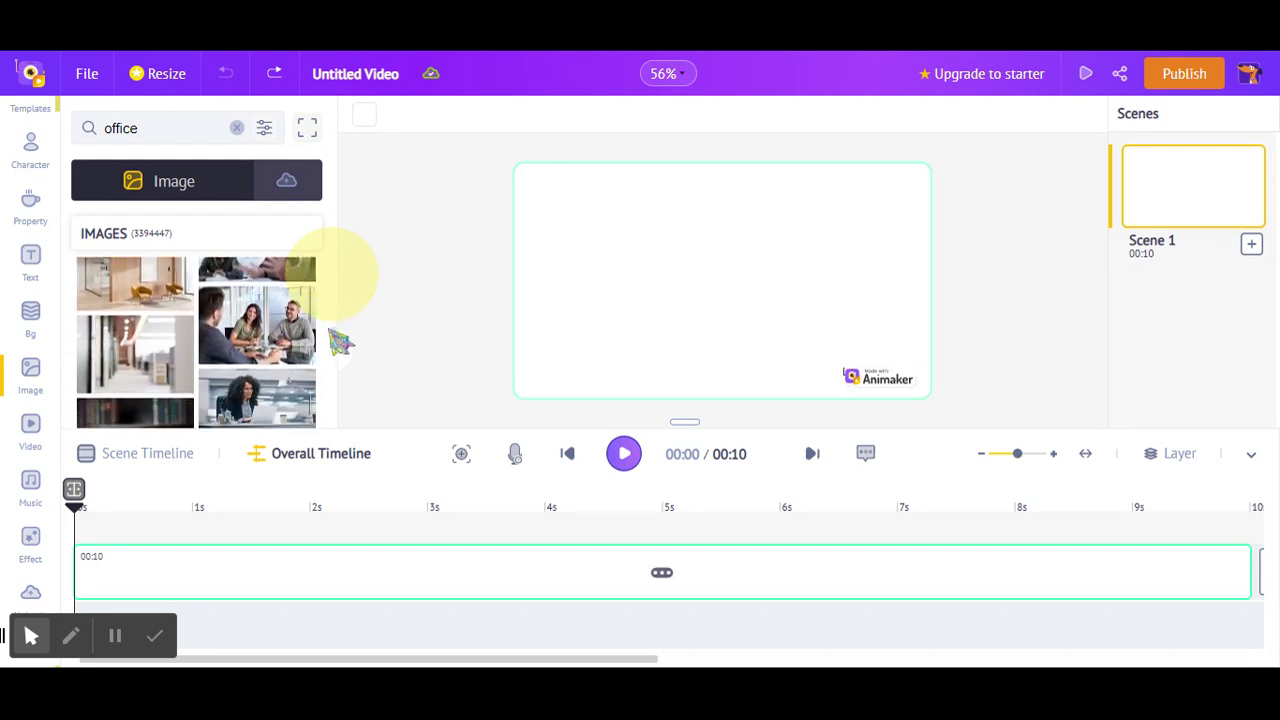
scroll(338, 350, down, 5)
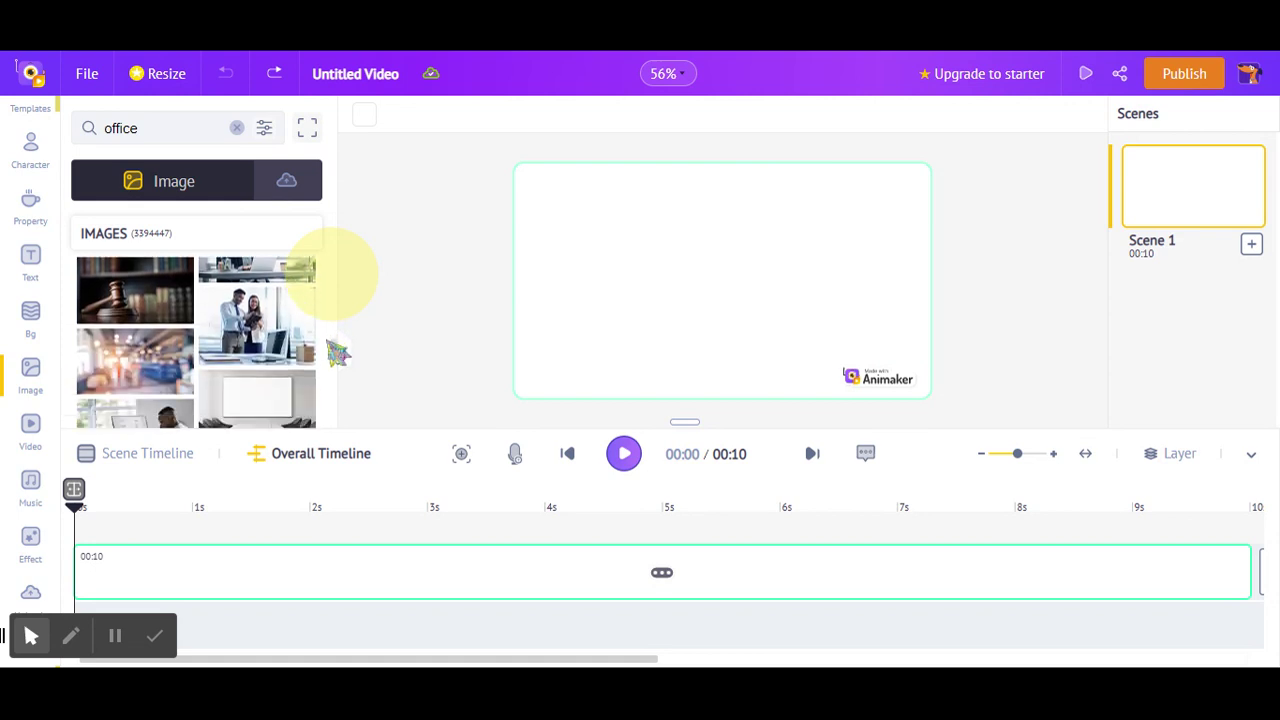
scroll(338, 355, down, 5)
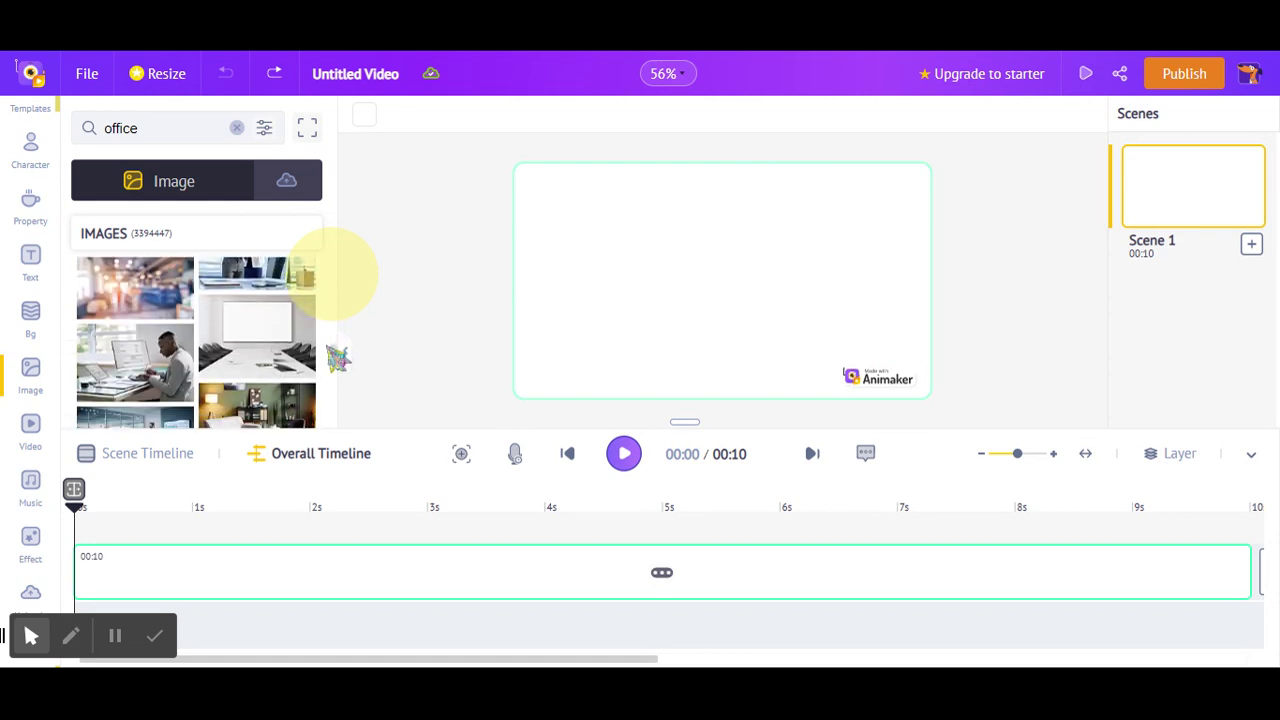
scroll(338, 360, down, 2)
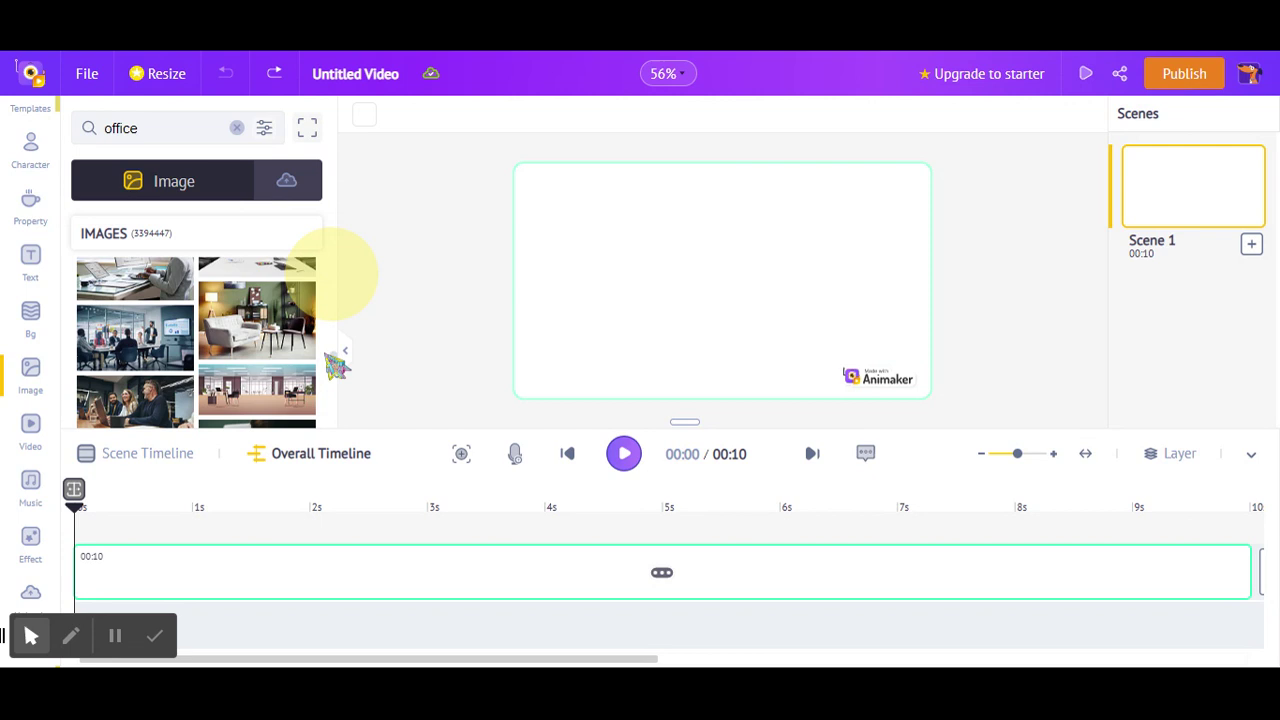
Set the office-meeting photo as Scene 1 background and rotate it four quarter turns back upright.
click(150, 340)
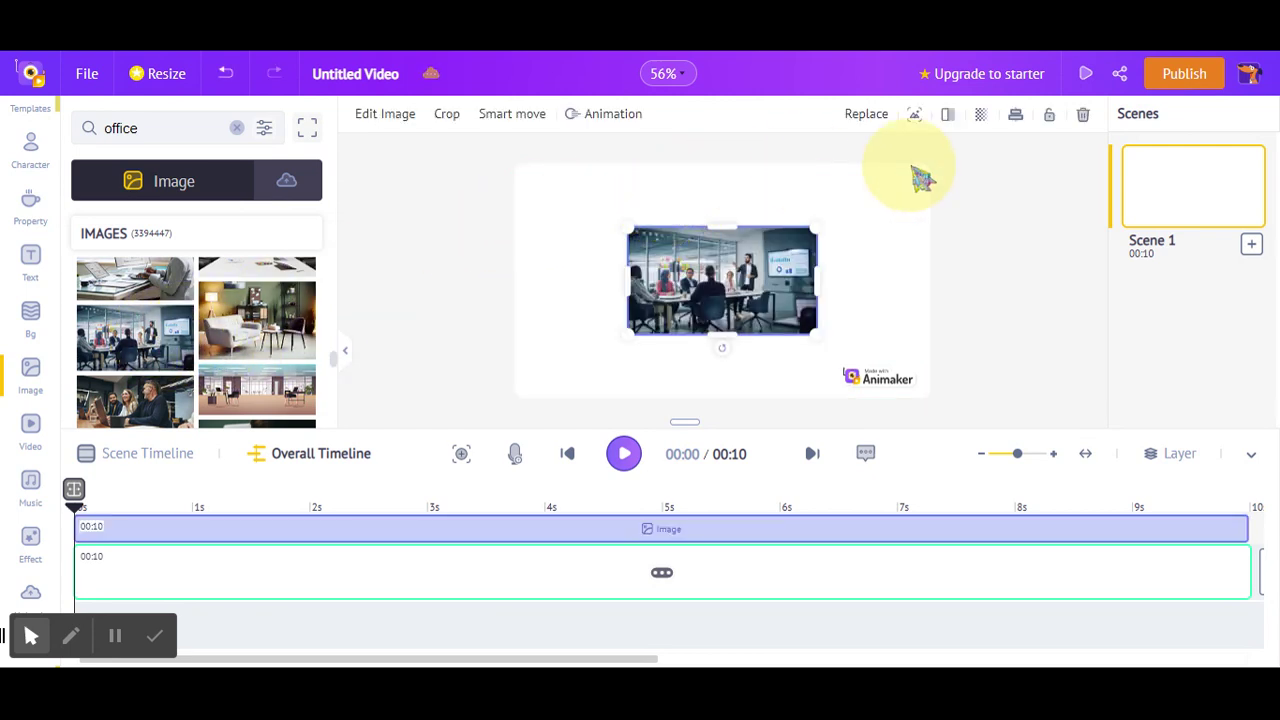
click(914, 115)
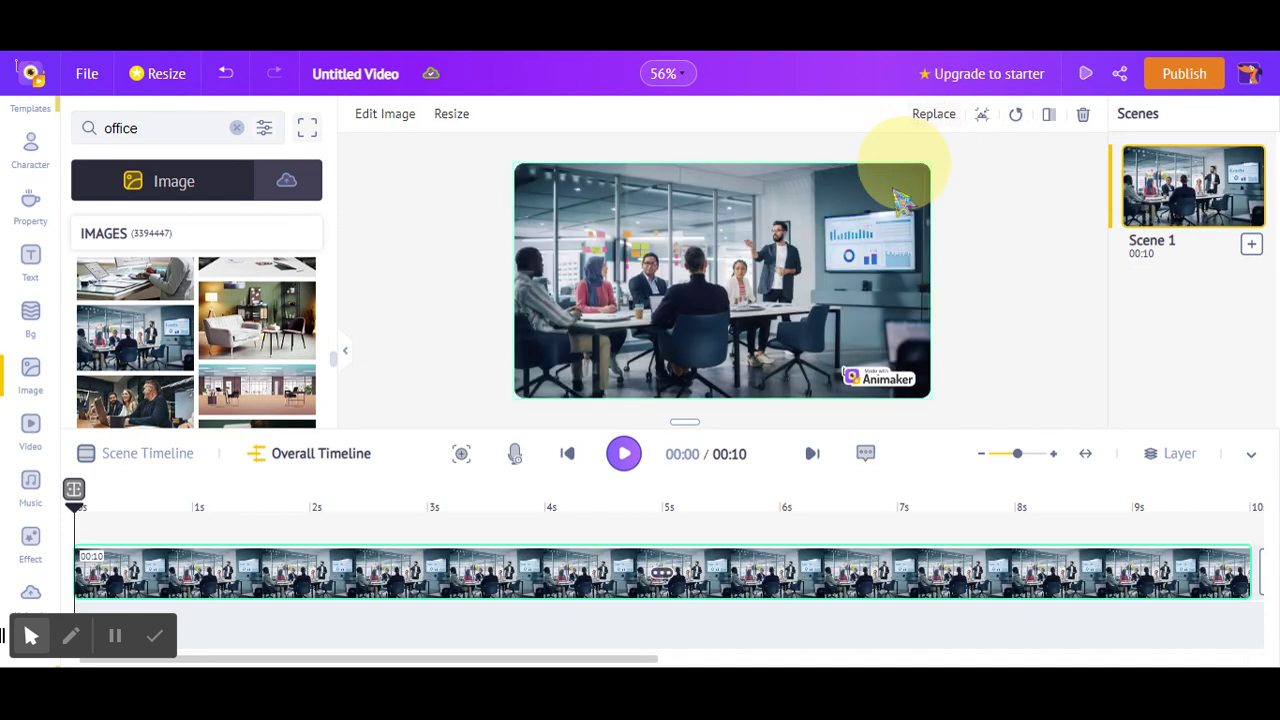
click(1016, 115)
click(1016, 115)
click(1016, 115)
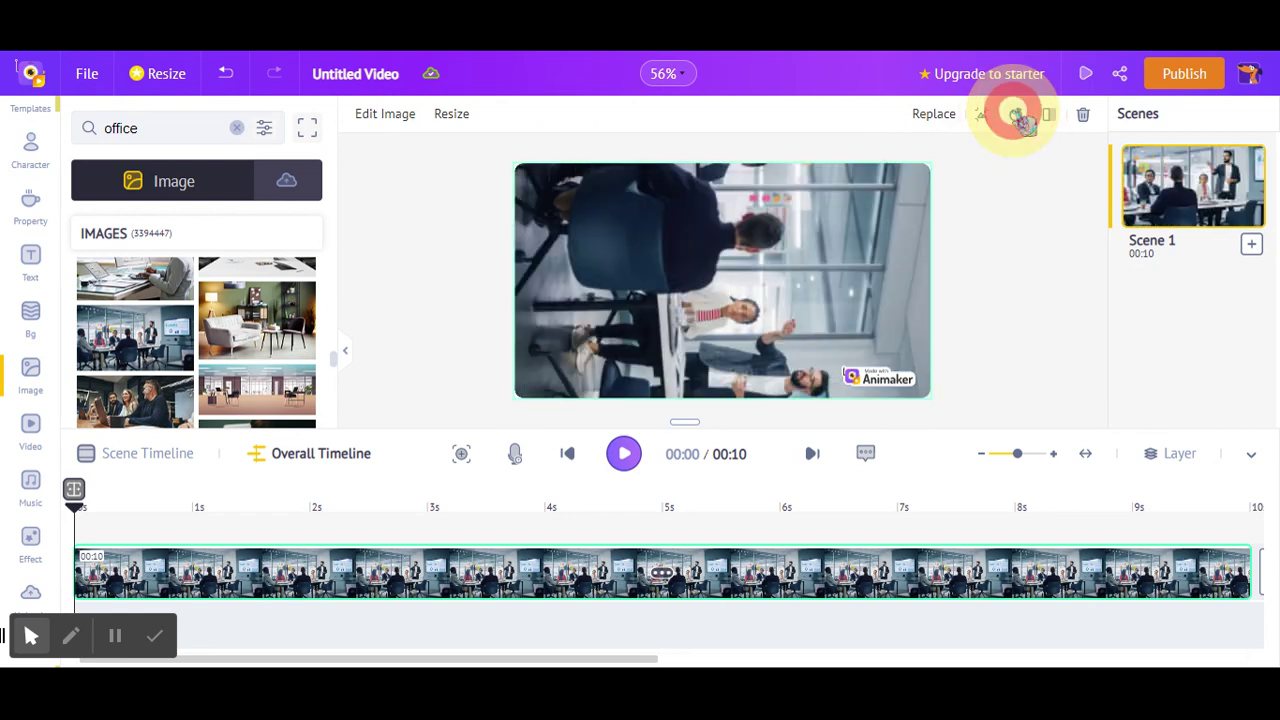
click(1016, 115)
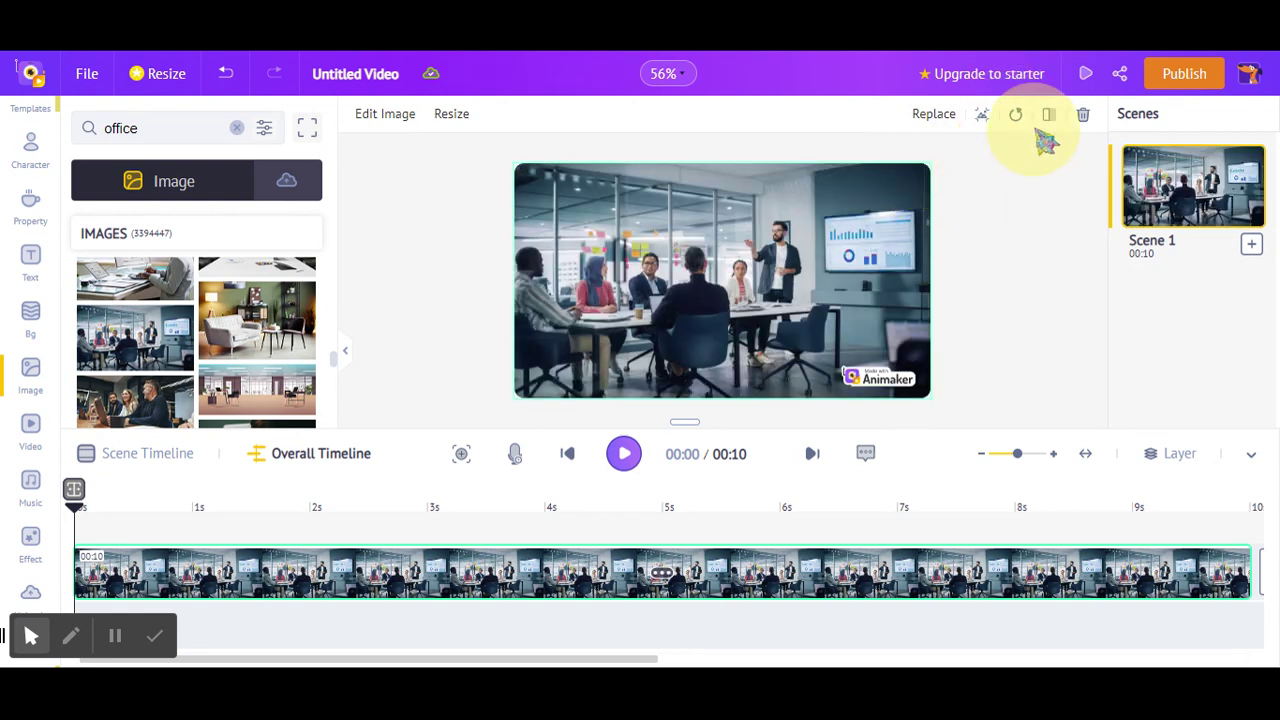
Flip the meeting background horizontally and vertically until it is upright again.
click(1048, 114)
click(1046, 114)
click(1047, 114)
click(1047, 114)
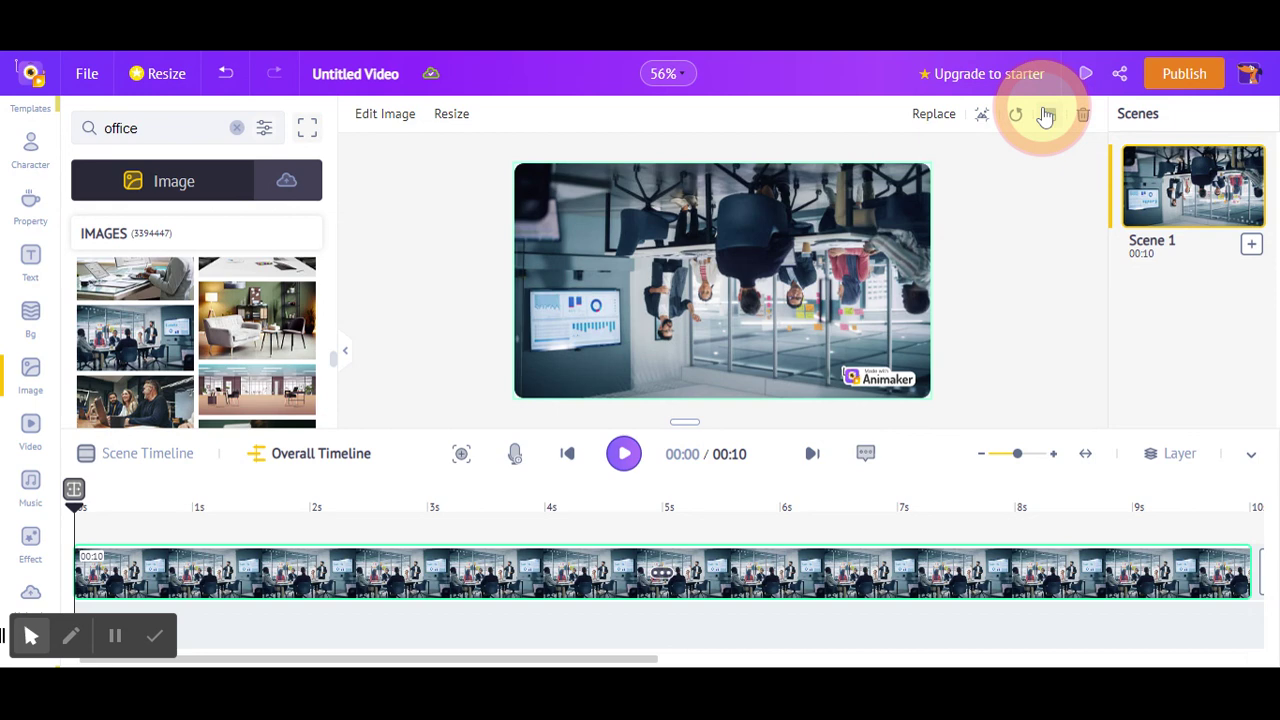
Replace the meeting background with the white-sofa living-room photo and apply the change.
click(952, 124)
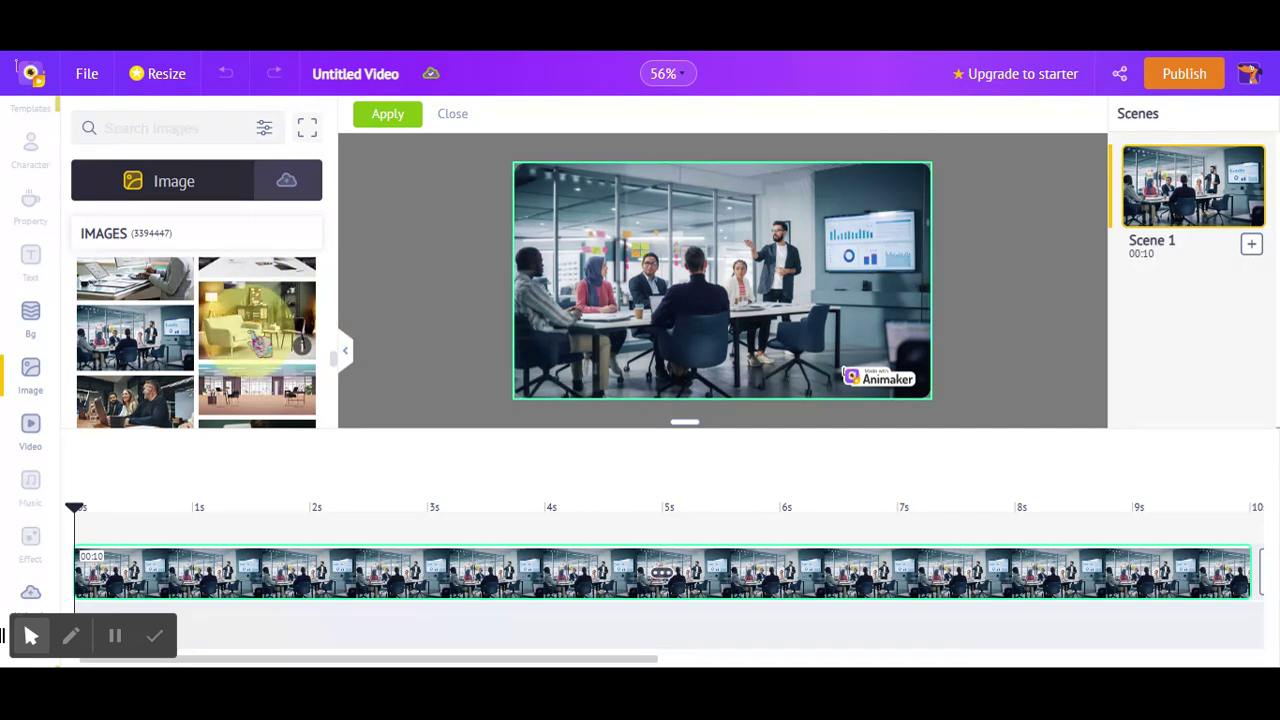
click(250, 330)
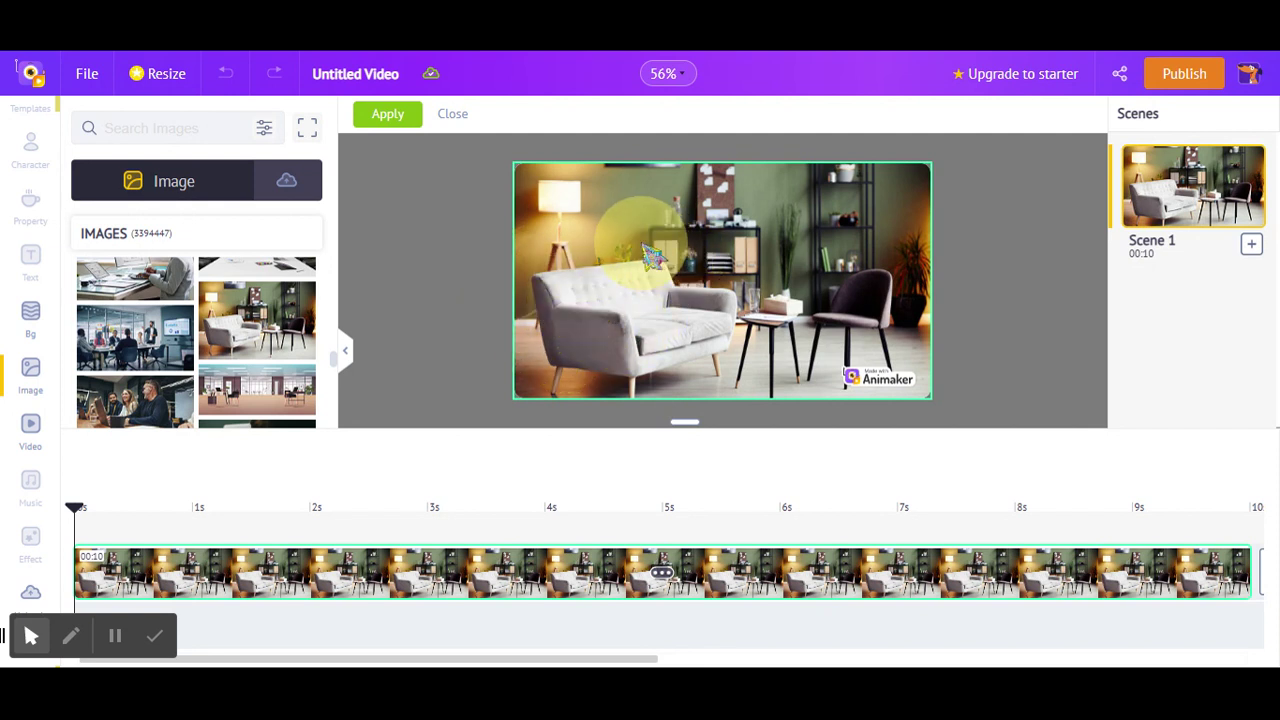
click(388, 116)
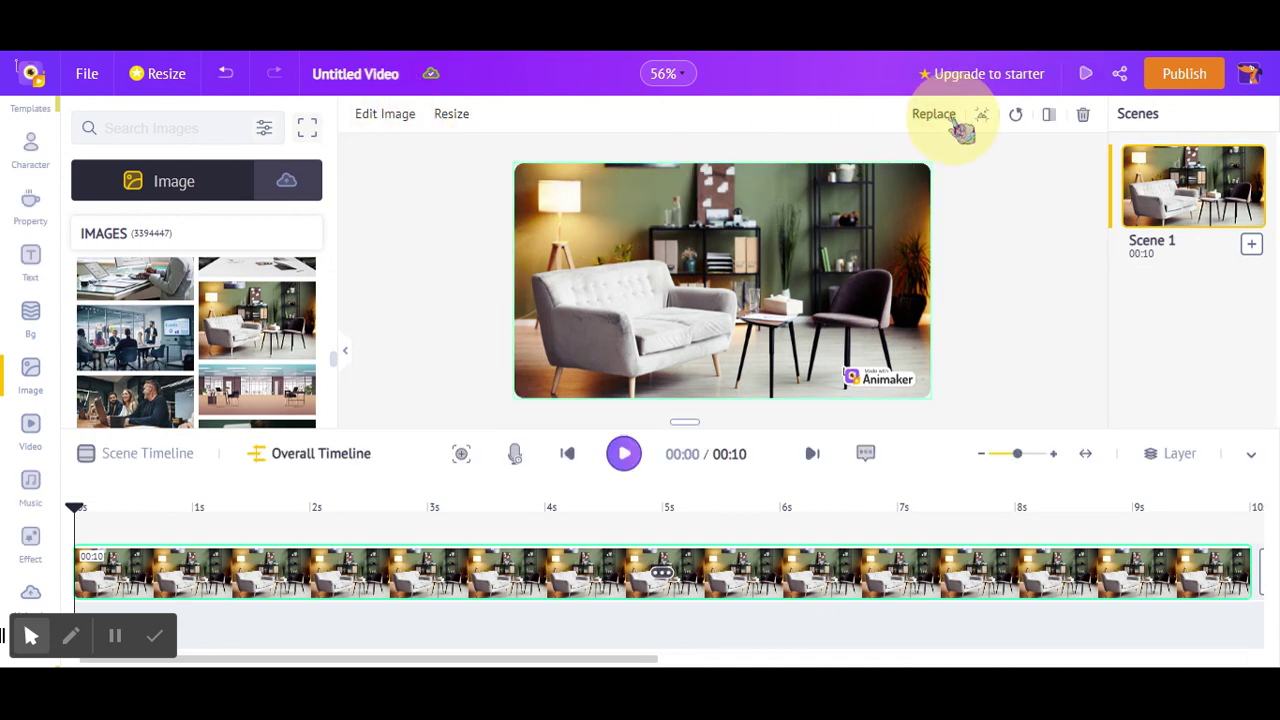